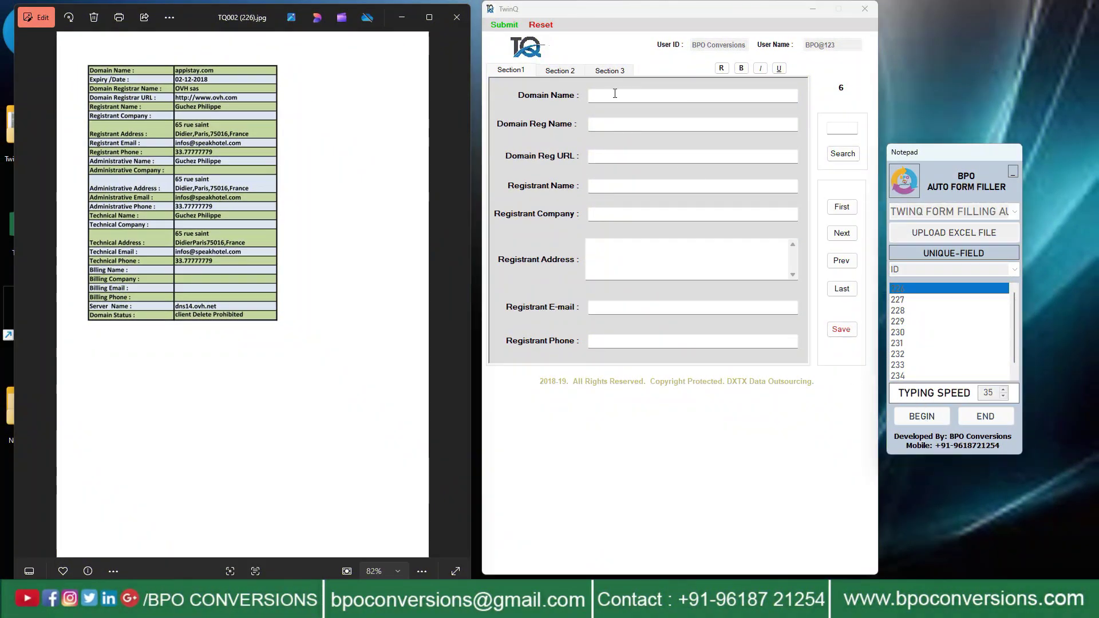
- Auto-fill the TwinQ record into all three sections, starting from the Domain Name field
{"action": "left_click", "coordinate": [615, 94]}
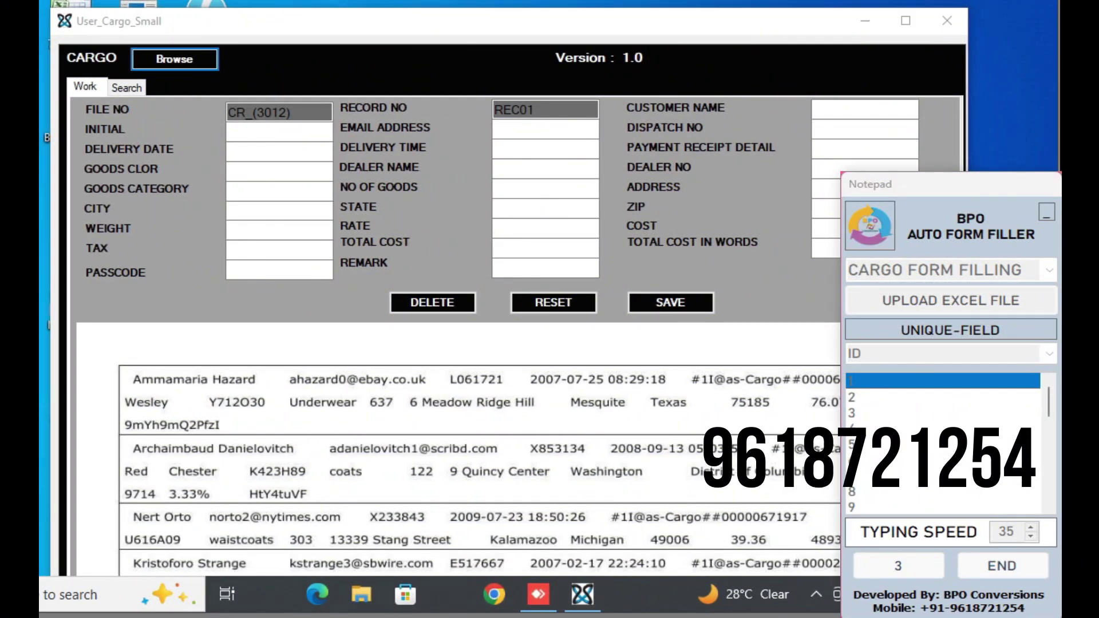
- Auto-type the second record into the cargo form, from Washington, District of Columbia through tax 3.33
{"action": "left_click", "coordinate": [569, 113]}
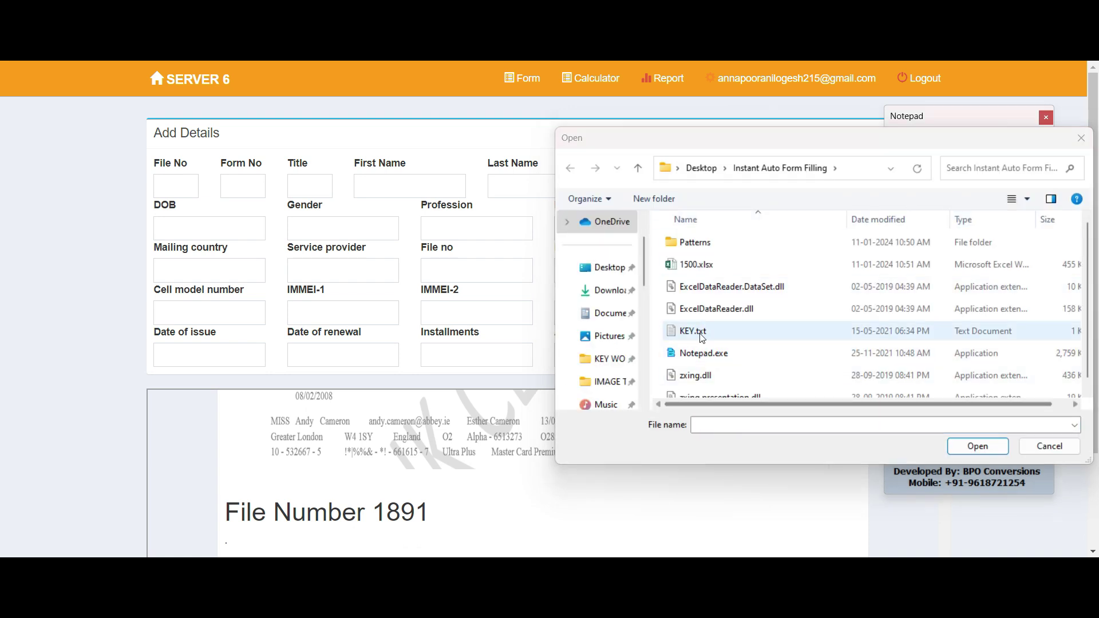
- Load 1500.xlsx from SOFTWARES (H:) > BPO Auto Form Filling into the filler
{"action": "scroll", "coordinate": [601, 338], "scroll_direction": "down", "scroll_amount": 5}
{"action": "left_click", "coordinate": [612, 344]}
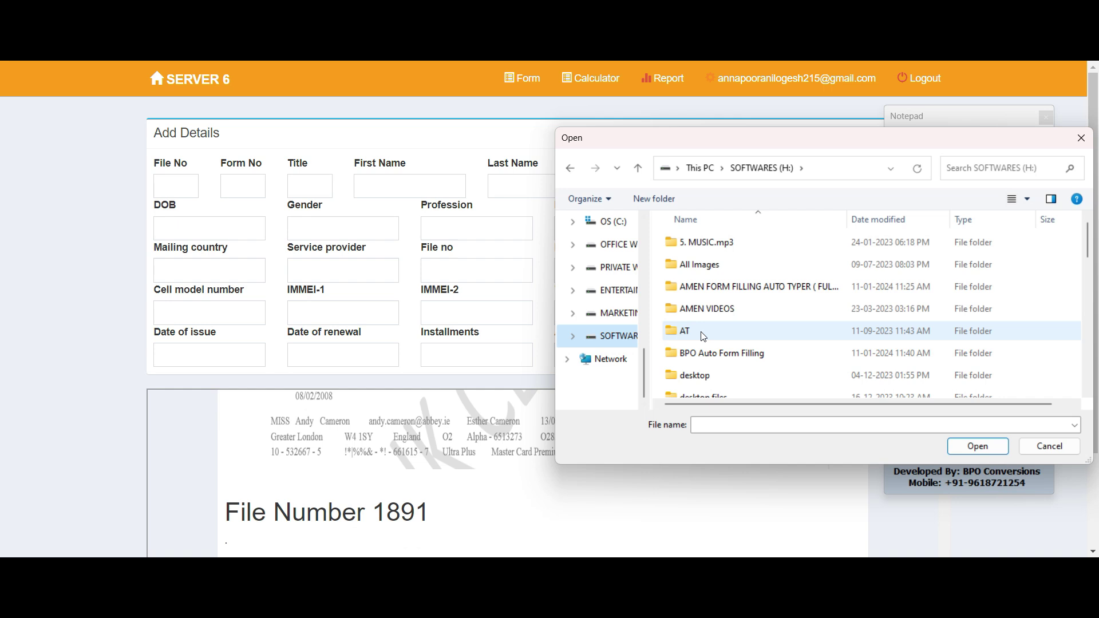
{"action": "double_click", "coordinate": [710, 353]}
{"action": "left_click", "coordinate": [709, 267]}
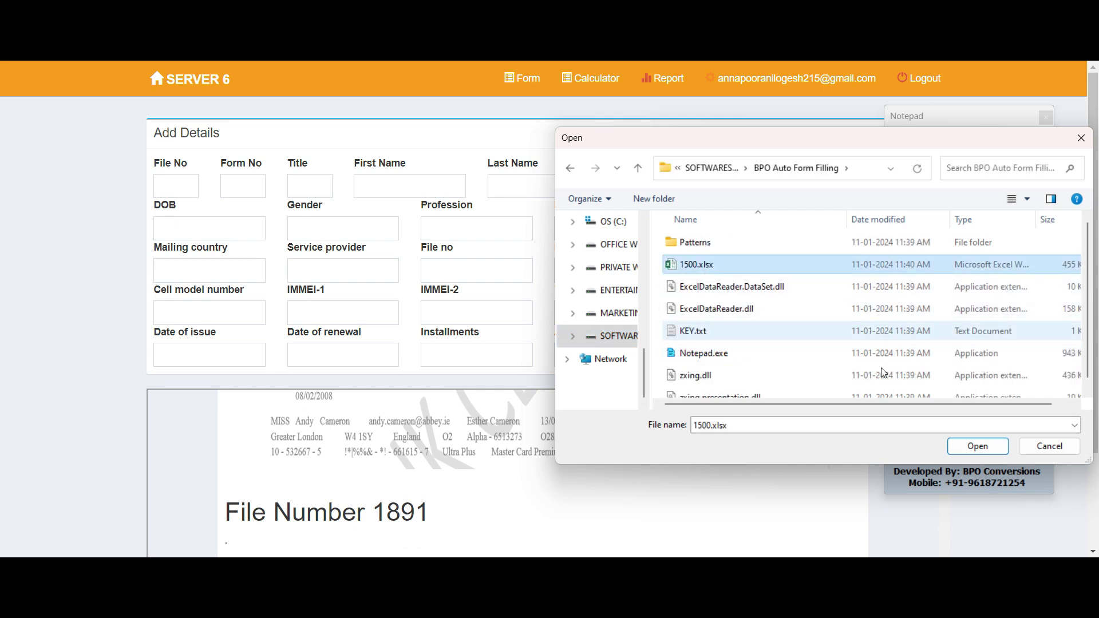
{"action": "left_click", "coordinate": [970, 450]}
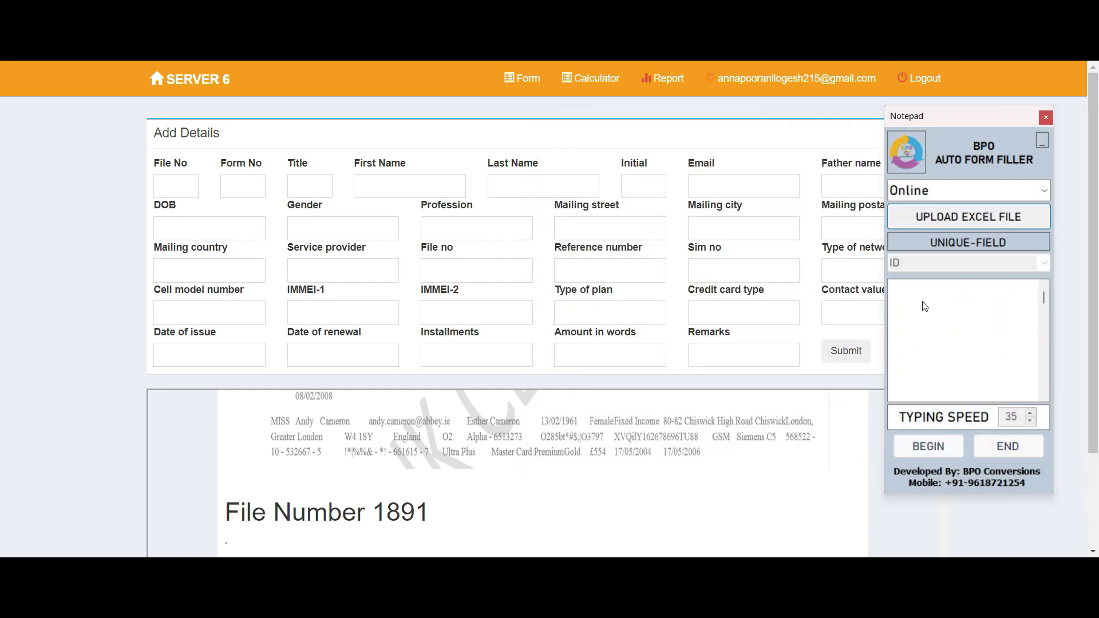
- Auto-type record 1 into the Server 6 Add Details form, starting at the Title field
{"action": "left_click", "coordinate": [932, 450]}
{"action": "left_click", "coordinate": [329, 185]}
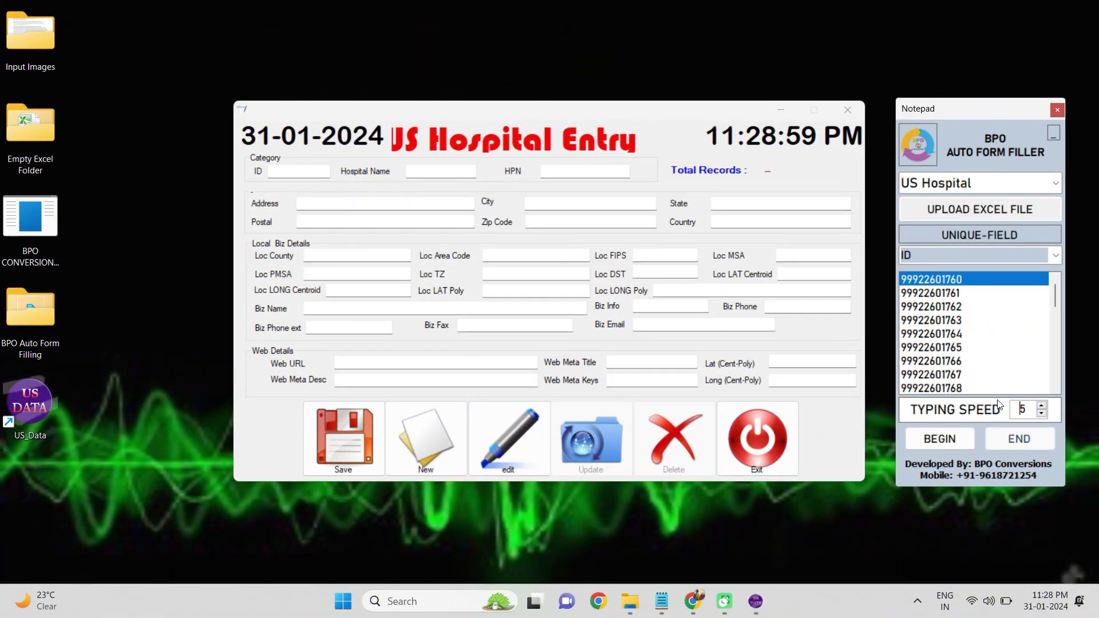
{"action": "left_click", "coordinate": [931, 448]}
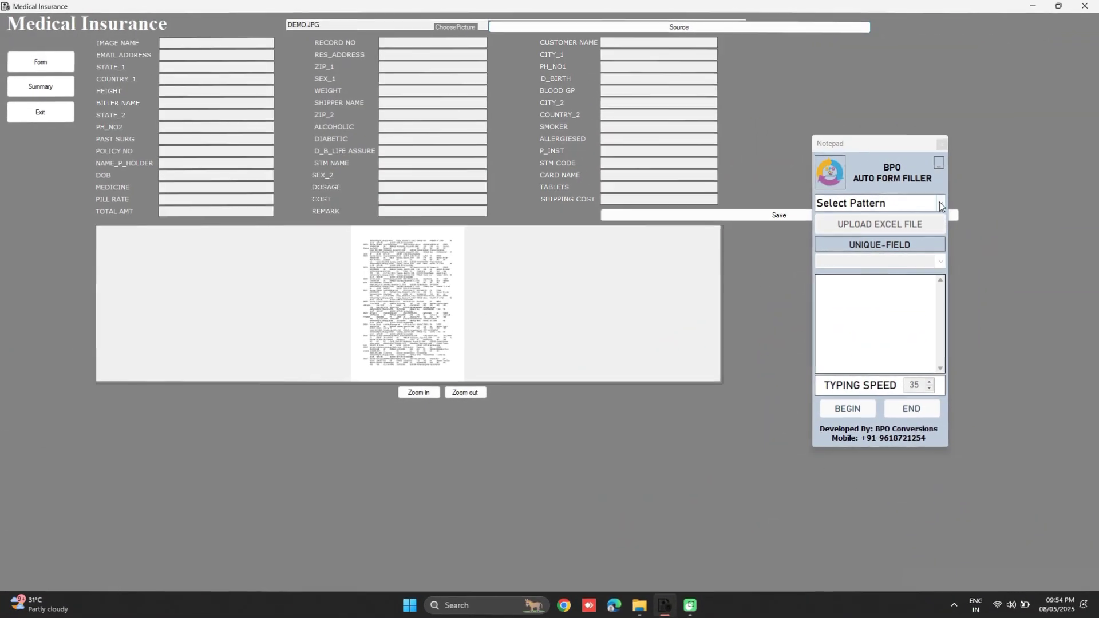
- Zoom and adjust the scanned document preview for readability
{"action": "left_click", "coordinate": [465, 393]}
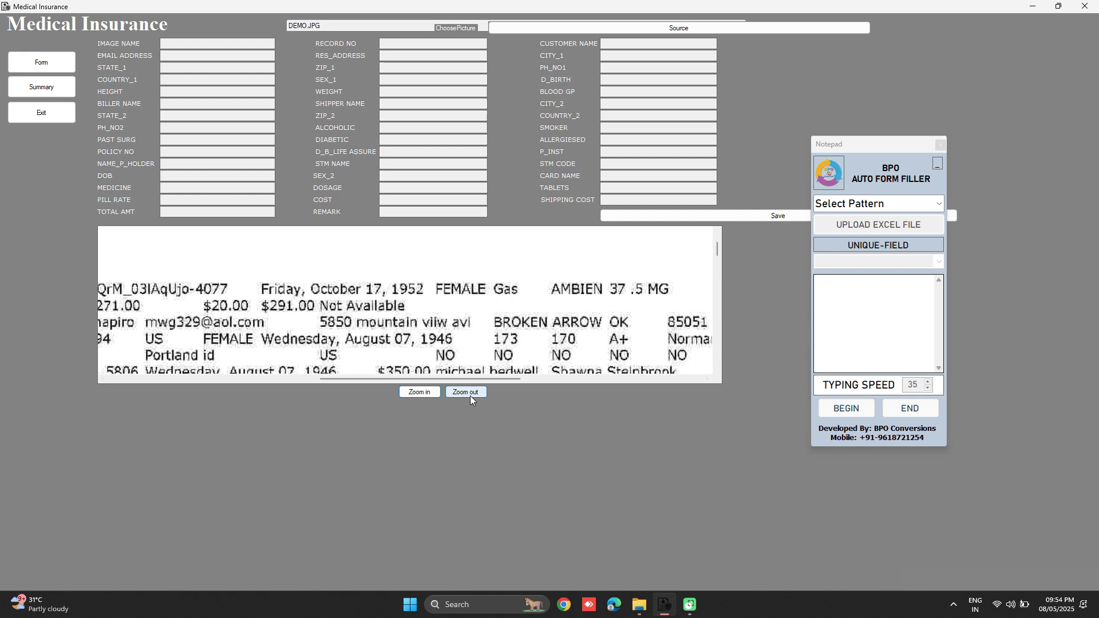
{"action": "left_click", "coordinate": [469, 395]}
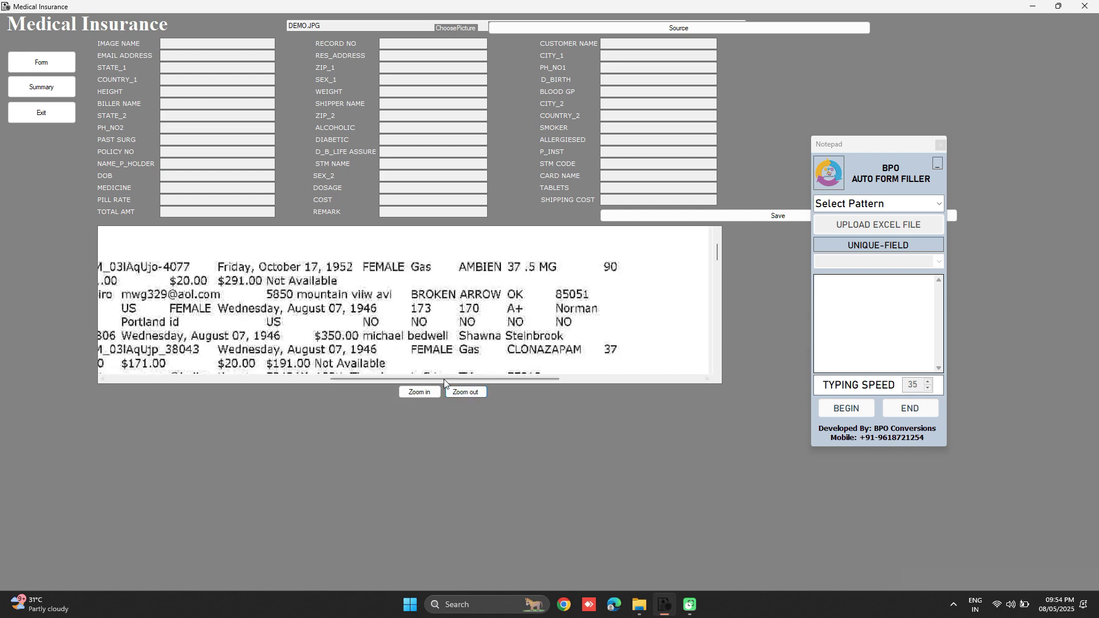
{"action": "left_click_drag", "start_coordinate": [444, 379], "coordinate": [395, 380]}
{"action": "key", "text": "space"}
{"action": "key", "text": "space"}
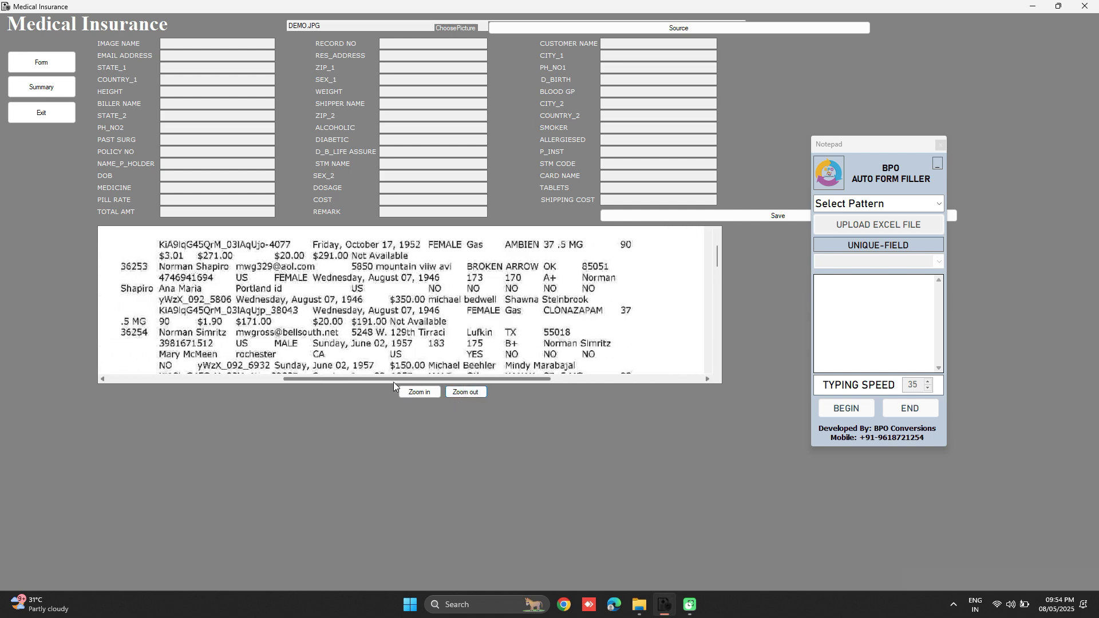
- Select the Health Insurance pattern, upload the Desktop health insurance Excel file, and begin filling
{"action": "left_click", "coordinate": [878, 204]}
{"action": "left_click", "coordinate": [878, 215]}
{"action": "left_click", "coordinate": [911, 226]}
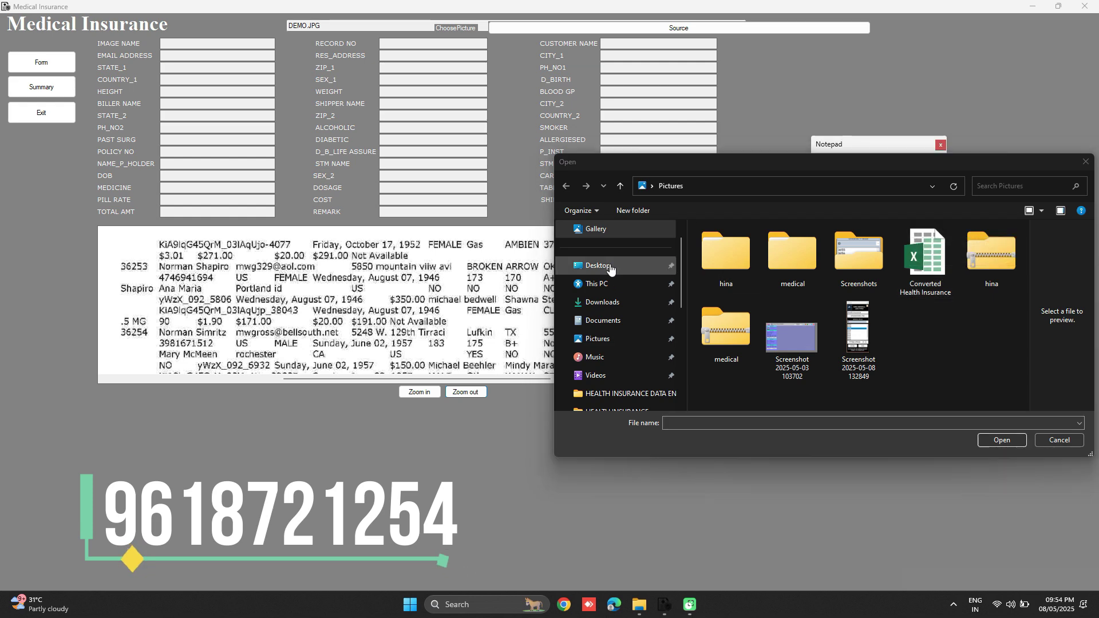
{"action": "left_click", "coordinate": [599, 266]}
{"action": "left_click", "coordinate": [781, 321]}
{"action": "left_click", "coordinate": [1015, 440]}
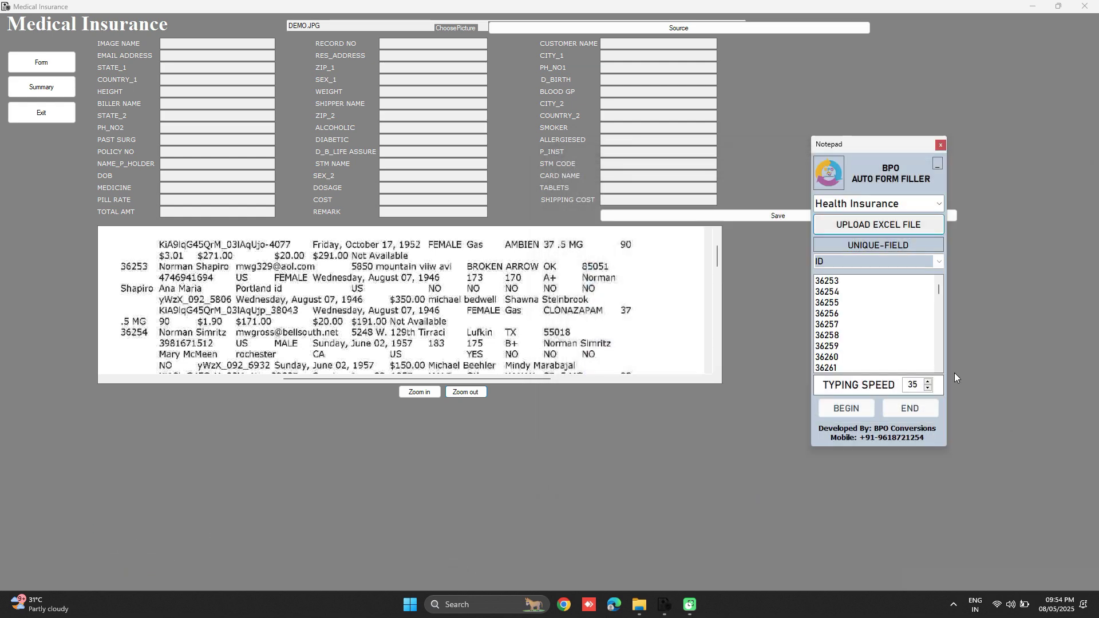
{"action": "left_click", "coordinate": [862, 409]}
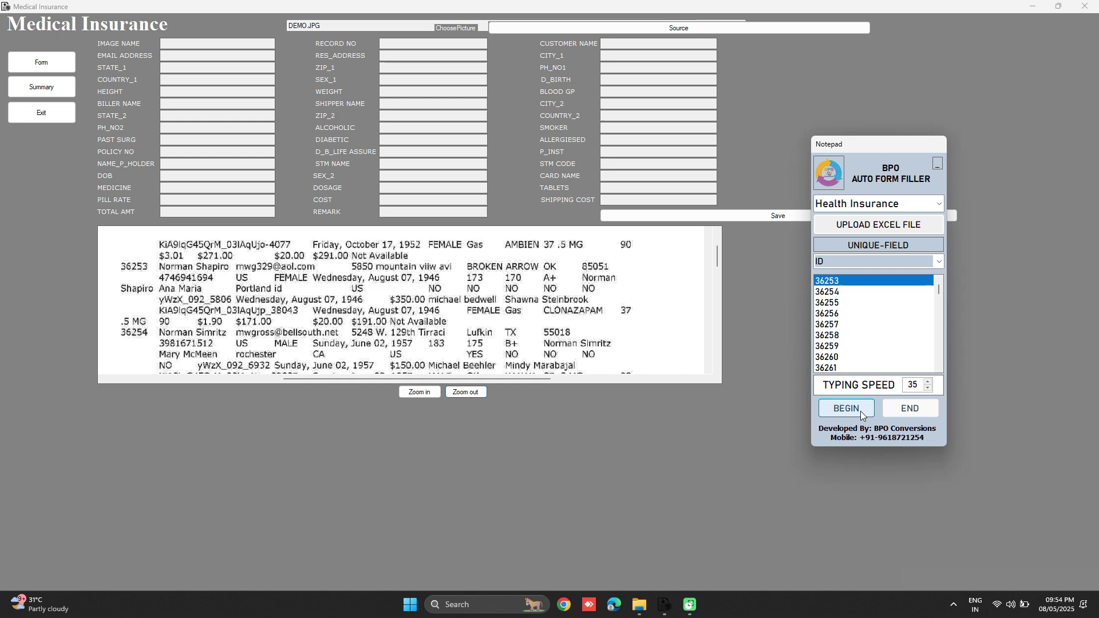
- Auto-type record 36253 into the Medical Insurance form, starting at RECORD NO
{"action": "left_click", "coordinate": [430, 43]}
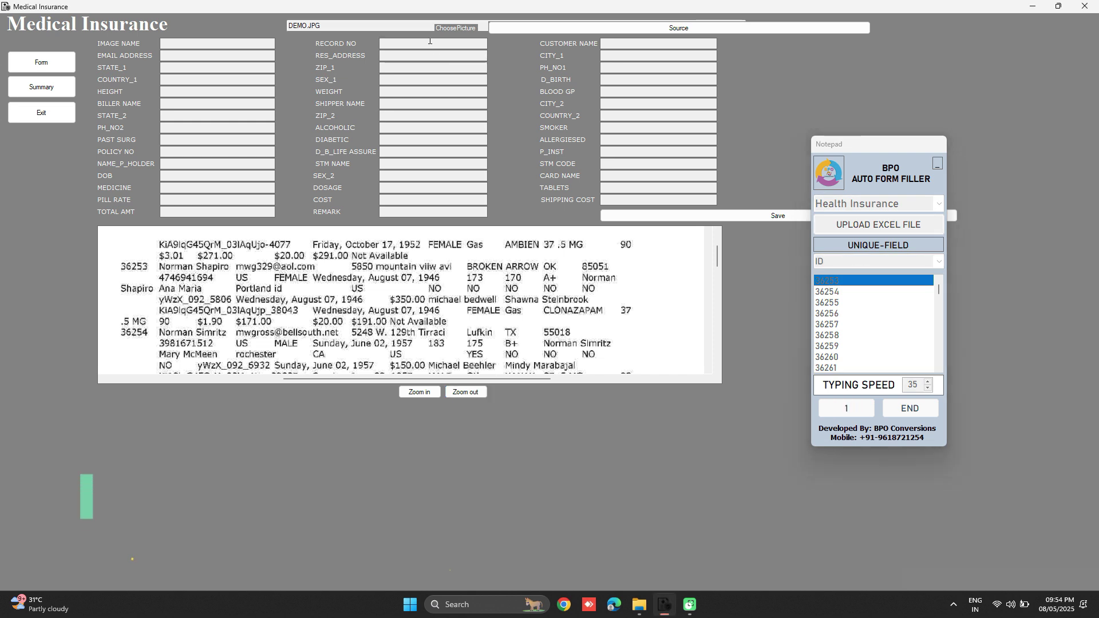